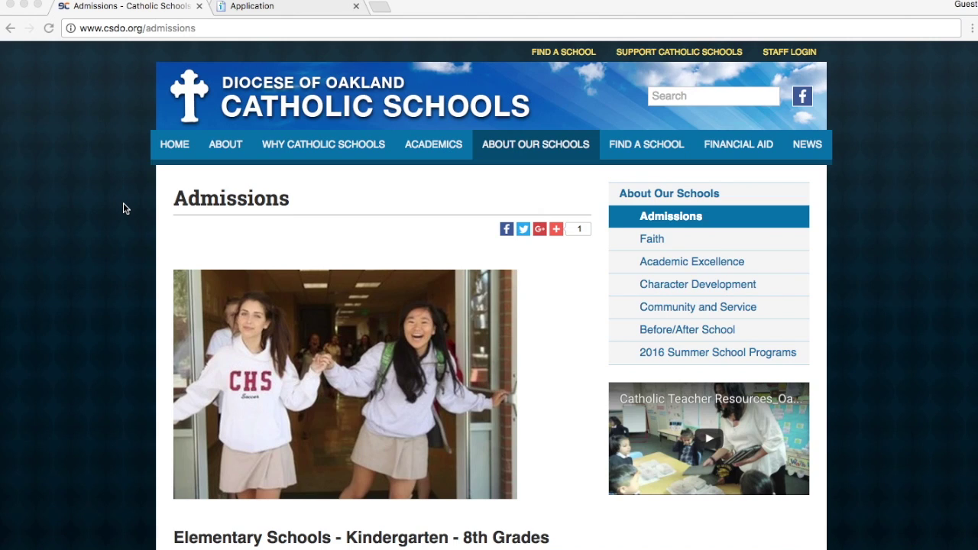
Scroll to the Elementary Schools section and start the 'Apply in English' online application
{"action": "scroll", "coordinate": [123, 203], "scroll_direction": "down", "scroll_amount": 5}
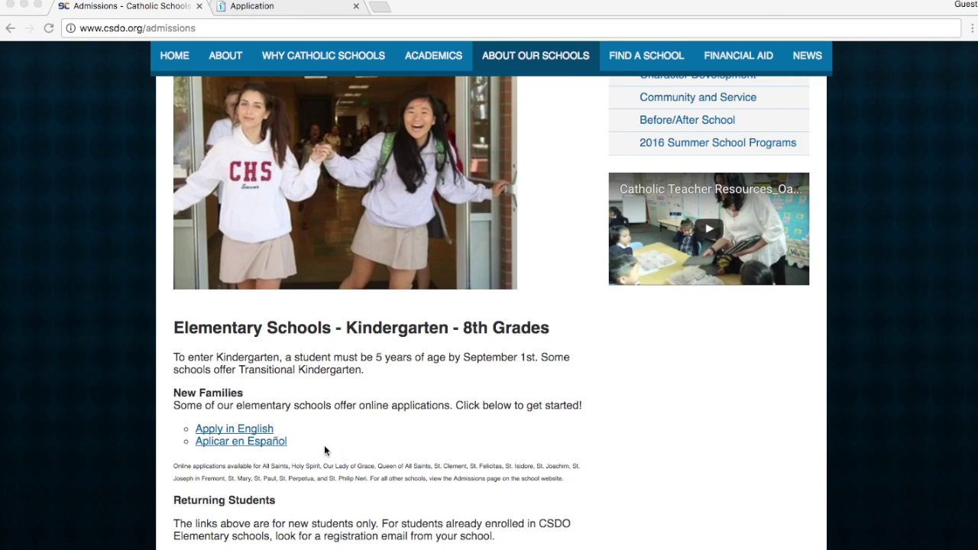
{"action": "left_click", "coordinate": [350, 439]}
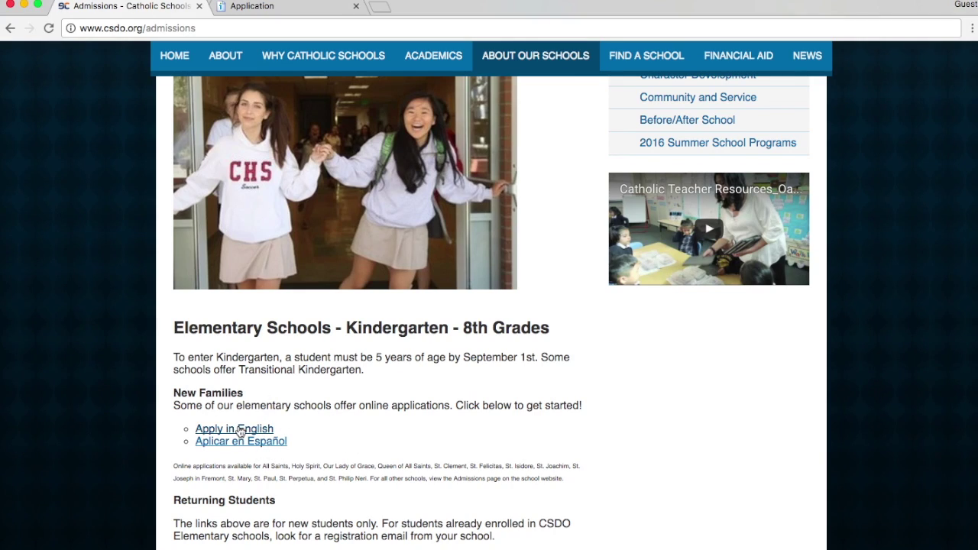
{"action": "left_click", "coordinate": [239, 431]}
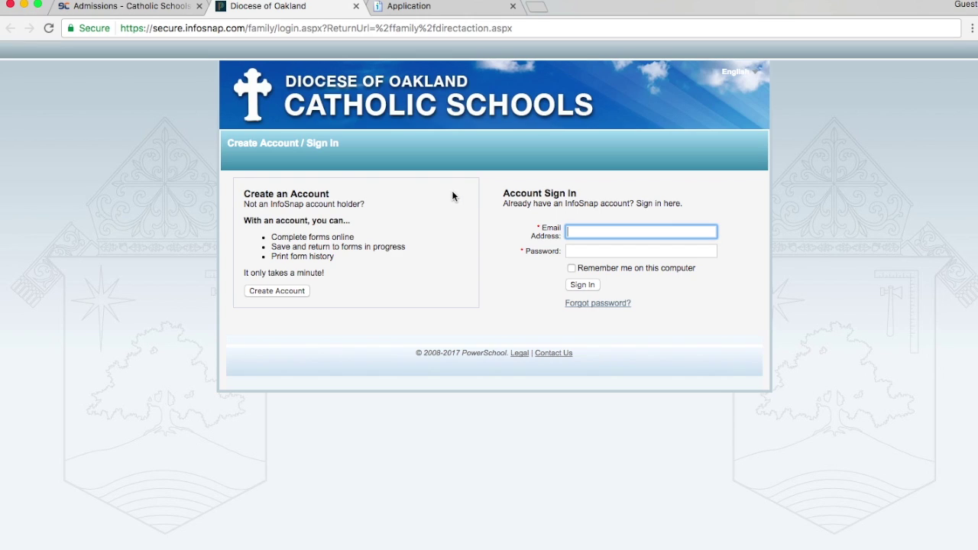
Begin creating a new InfoSnap family account
{"action": "left_click", "coordinate": [281, 291]}
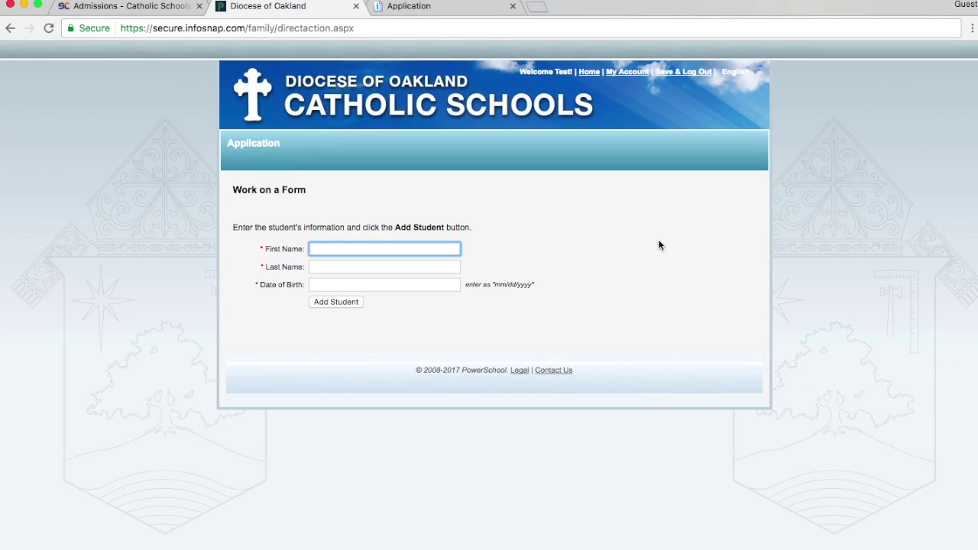
Add the student 'Test Student', born 1/1/2007, and begin the application
{"action": "left_click", "coordinate": [386, 204]}
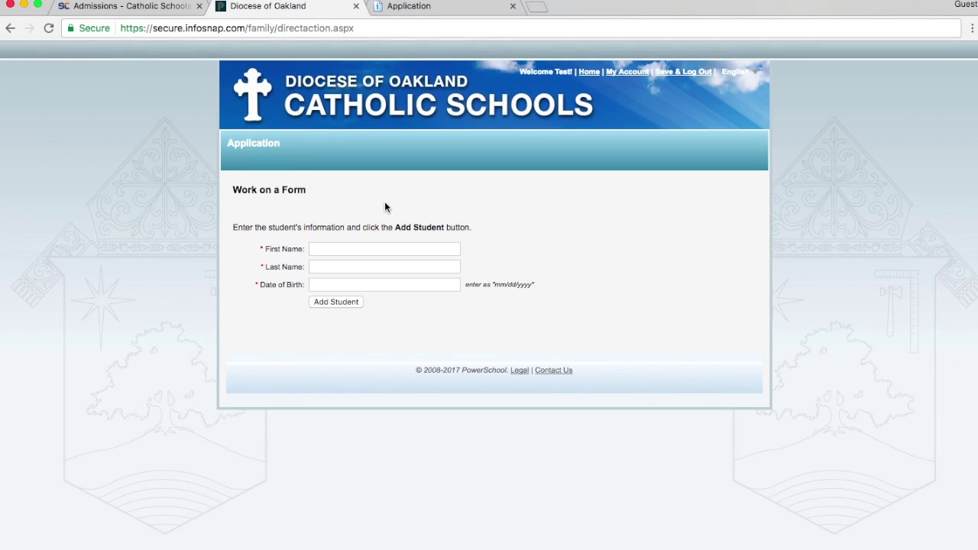
{"action": "left_click", "coordinate": [330, 248]}
{"action": "type", "text": "Test"}
{"action": "key", "text": "Tab"}
{"action": "type", "text": "Student"}
{"action": "key", "text": "Tab"}
{"action": "type", "text": "1/1/2007"}
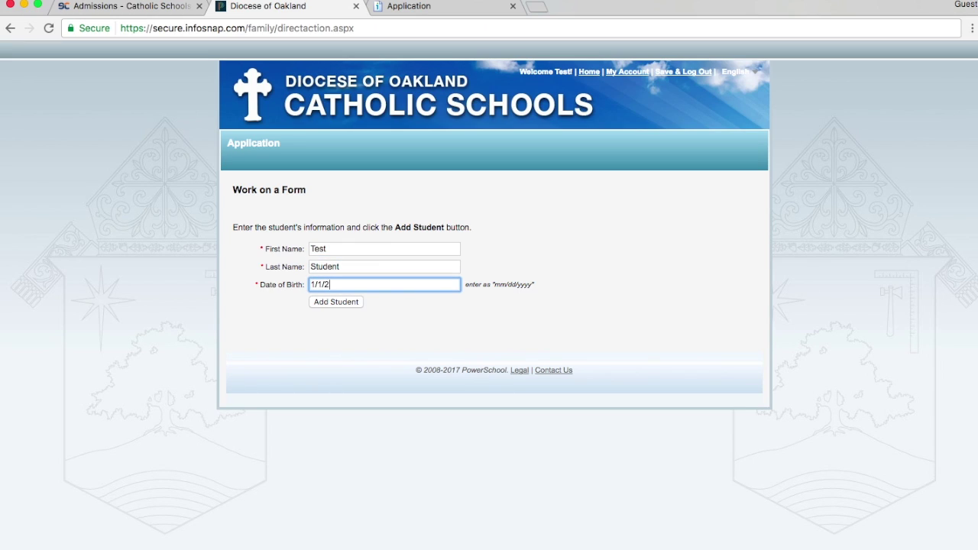
{"action": "left_click", "coordinate": [350, 303]}
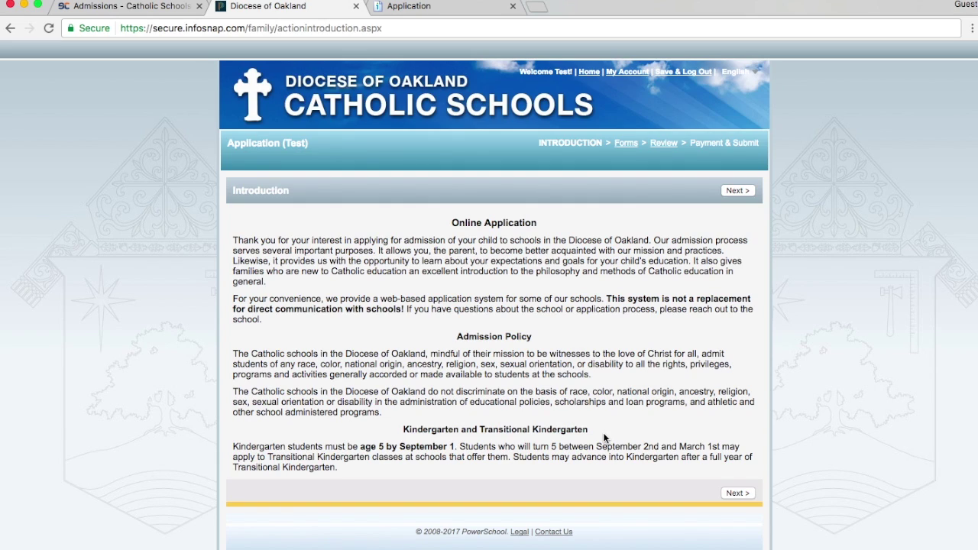
Continue past the Introduction to the Student Information form's School Information section
{"action": "left_click", "coordinate": [738, 191]}
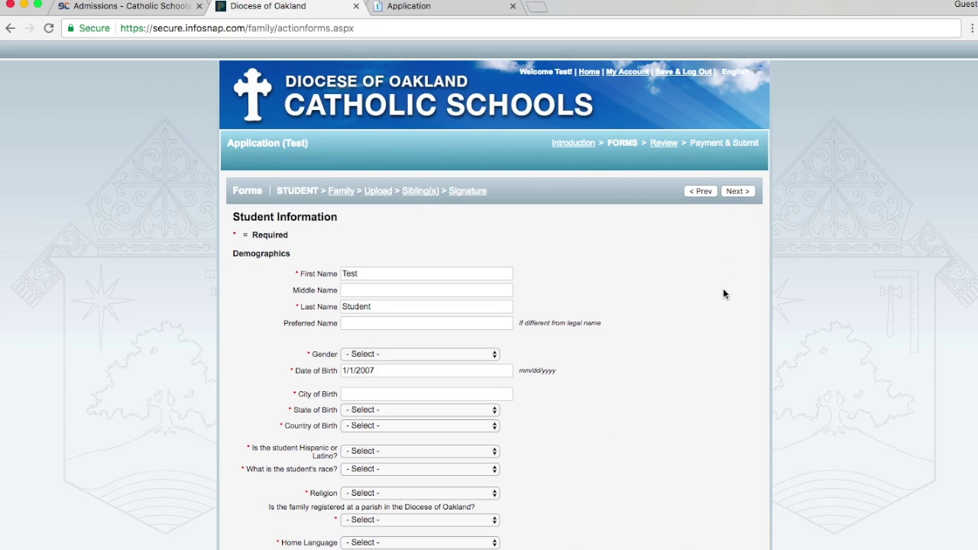
{"action": "scroll", "coordinate": [724, 294], "scroll_direction": "down", "scroll_amount": 3}
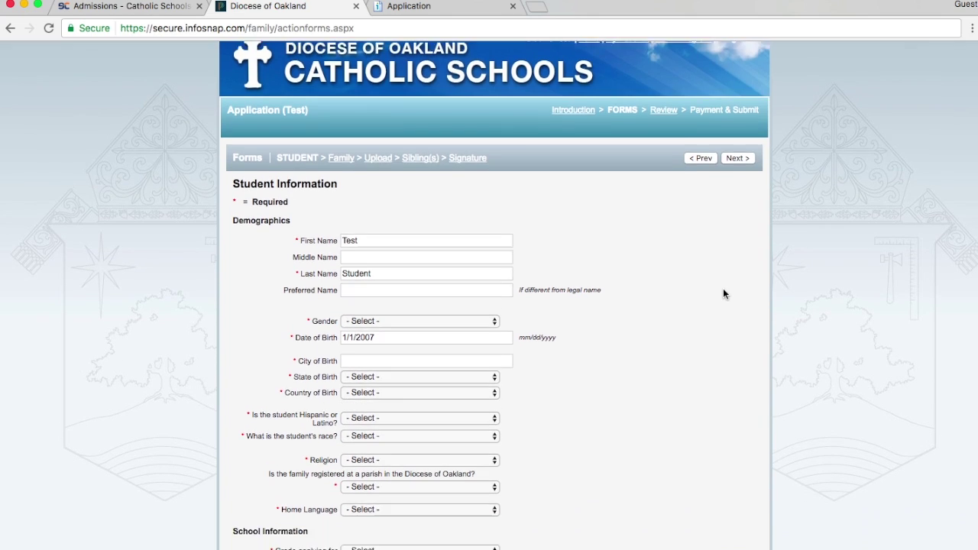
{"action": "scroll", "coordinate": [725, 293], "scroll_direction": "down", "scroll_amount": 4}
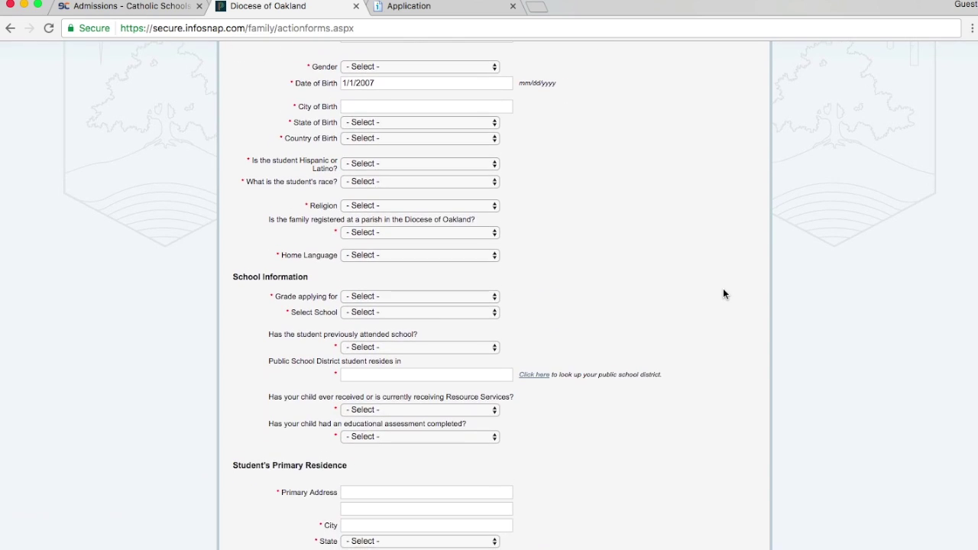
{"action": "scroll", "coordinate": [724, 294], "scroll_direction": "down", "scroll_amount": 2}
{"action": "scroll", "coordinate": [723, 293], "scroll_direction": "down", "scroll_amount": 2}
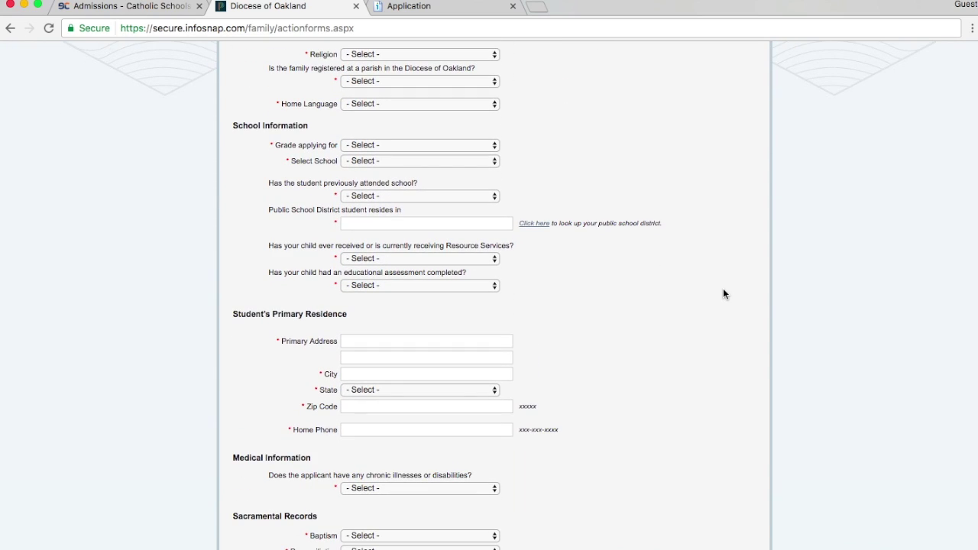
{"action": "scroll", "coordinate": [725, 293], "scroll_direction": "up", "scroll_amount": 4}
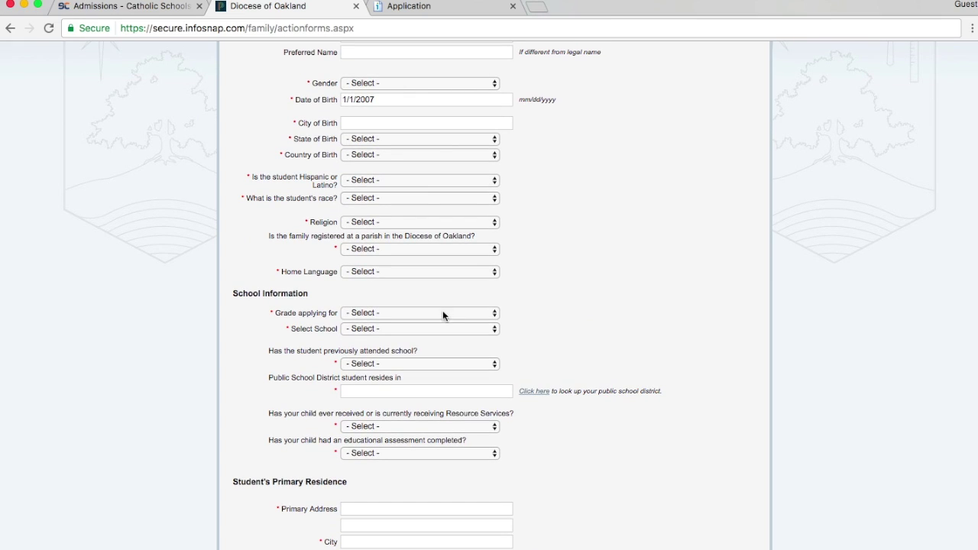
Compare school options for grade 2 and Transitional Kindergarten, settling on grade 2
{"action": "left_click", "coordinate": [442, 312]}
{"action": "left_click", "coordinate": [432, 386]}
{"action": "left_click", "coordinate": [494, 330]}
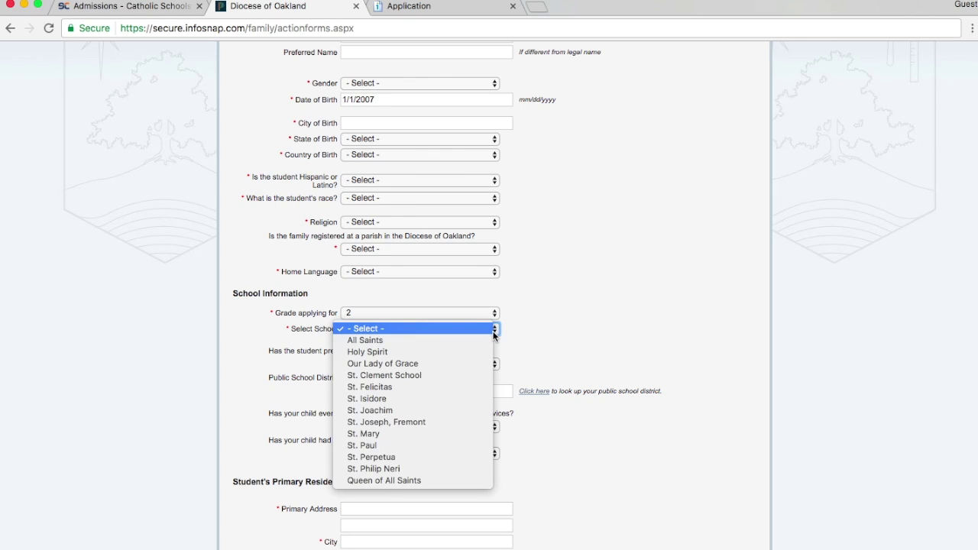
{"action": "left_click", "coordinate": [559, 344]}
{"action": "left_click", "coordinate": [481, 315]}
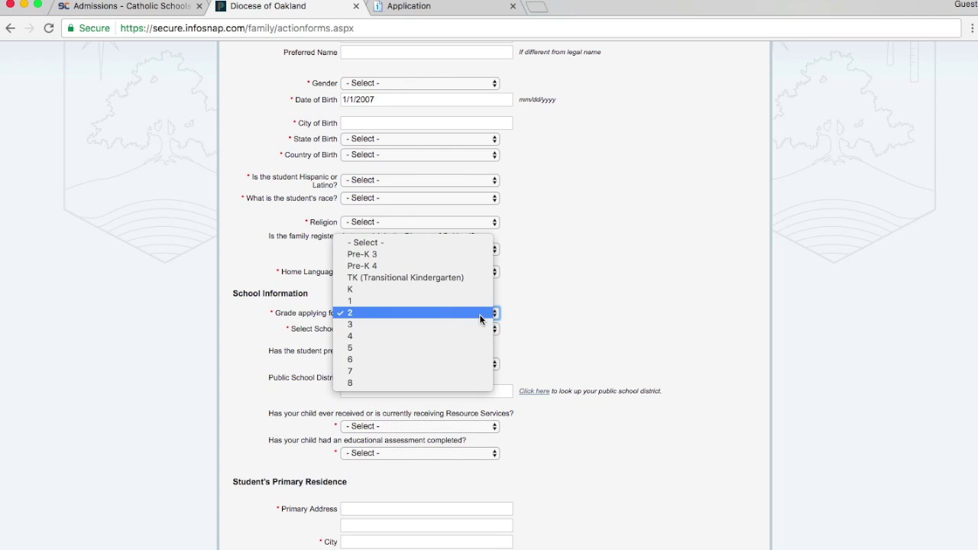
{"action": "left_click", "coordinate": [440, 279]}
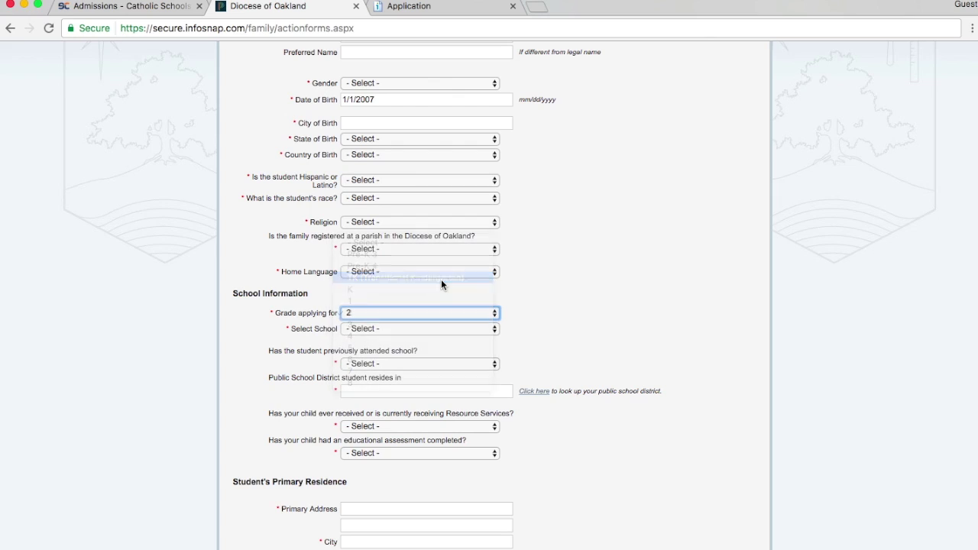
{"action": "left_click", "coordinate": [411, 330]}
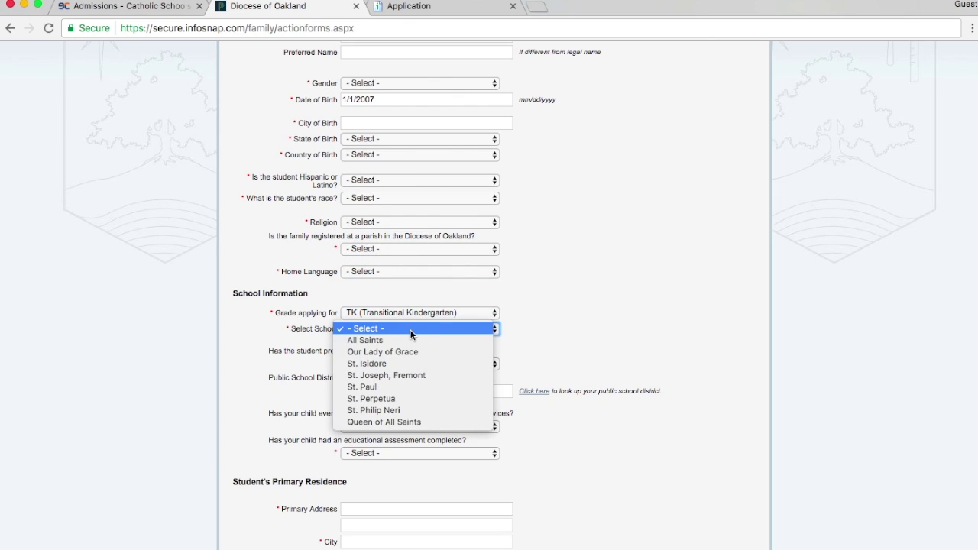
{"action": "left_click", "coordinate": [548, 362]}
{"action": "left_click", "coordinate": [422, 312]}
{"action": "left_click", "coordinate": [421, 348]}
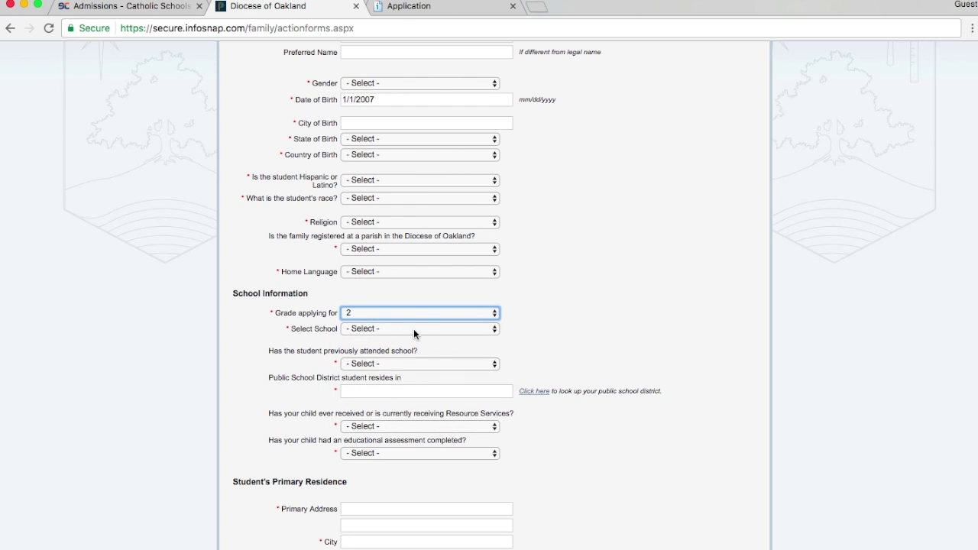
Choose St. Joachim as the school instead of All Saints and open its welcome letter materials
{"action": "left_click", "coordinate": [413, 328]}
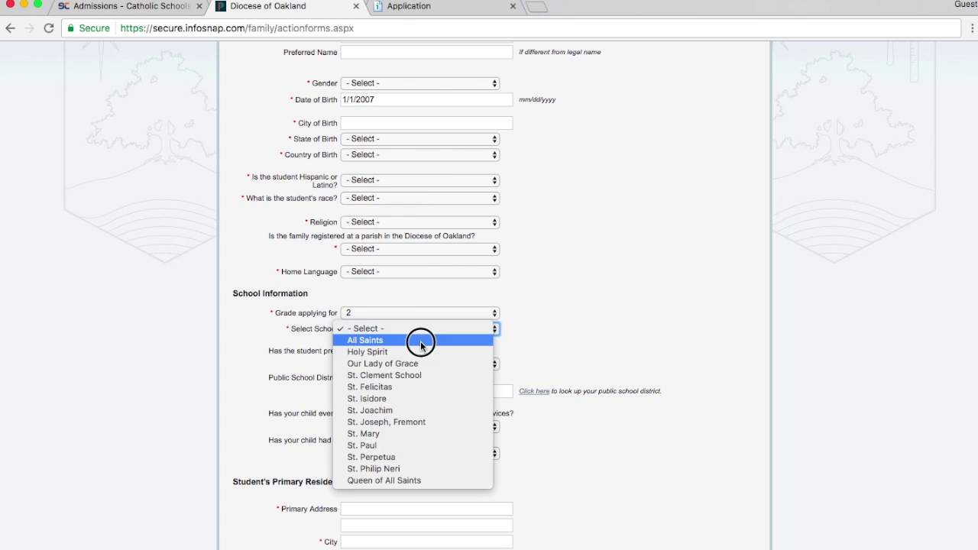
{"action": "left_click", "coordinate": [421, 341]}
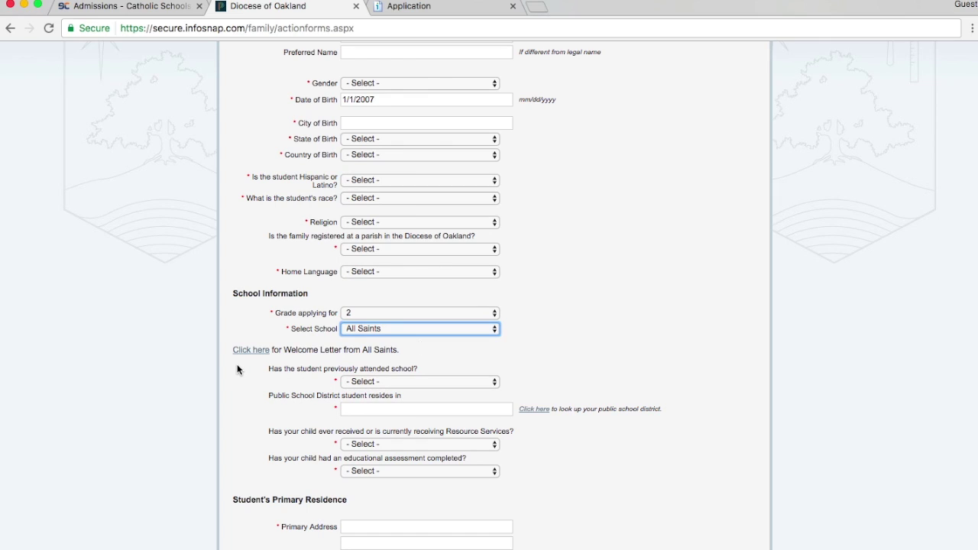
{"action": "left_click", "coordinate": [439, 331]}
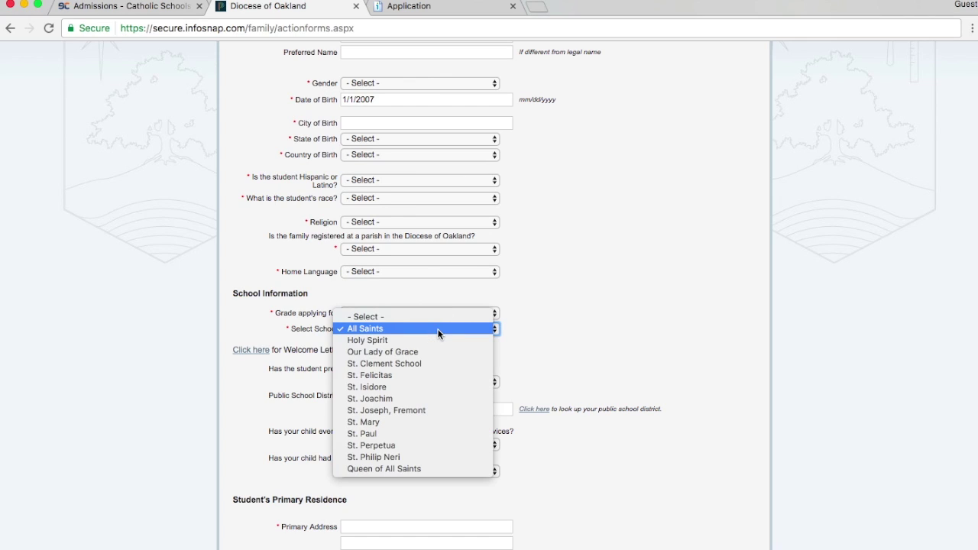
{"action": "left_click", "coordinate": [442, 396]}
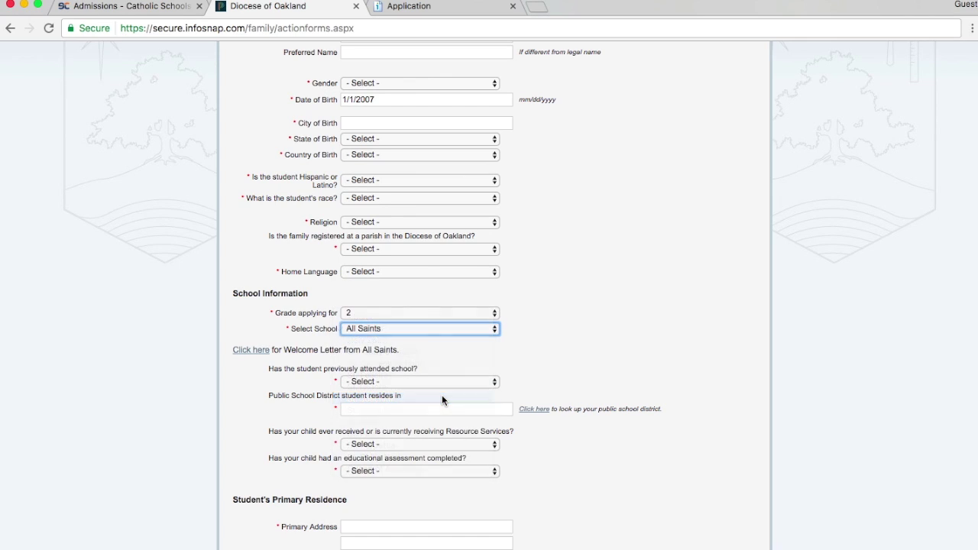
{"action": "left_click", "coordinate": [251, 351]}
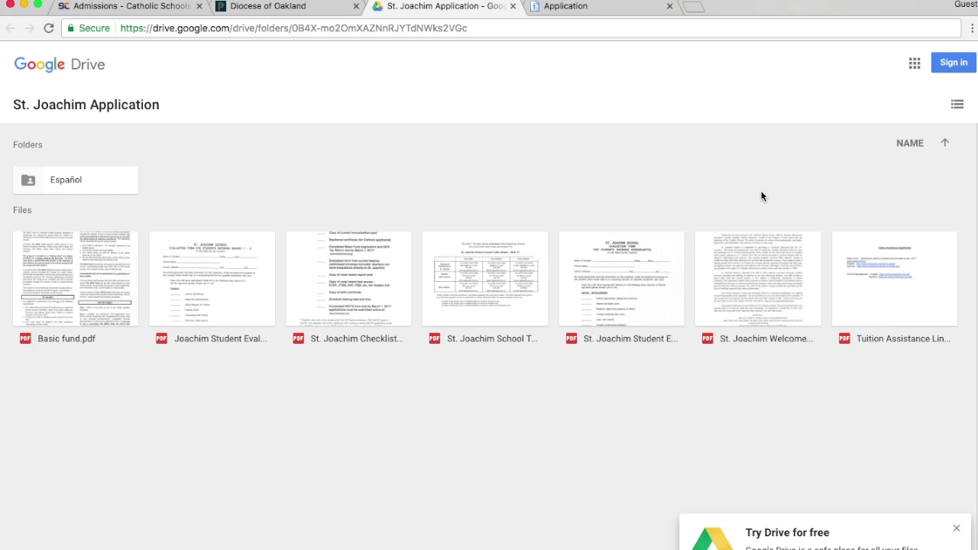
Show the St. Joachim Application folder as a detailed list and preview the Kindergarten evaluation form PDF
{"action": "left_click", "coordinate": [957, 104]}
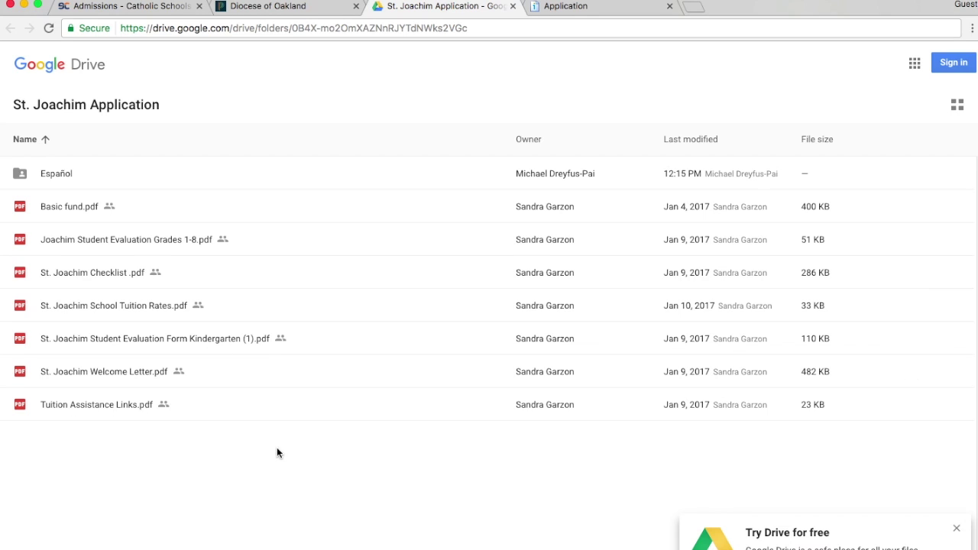
{"action": "left_click", "coordinate": [114, 341]}
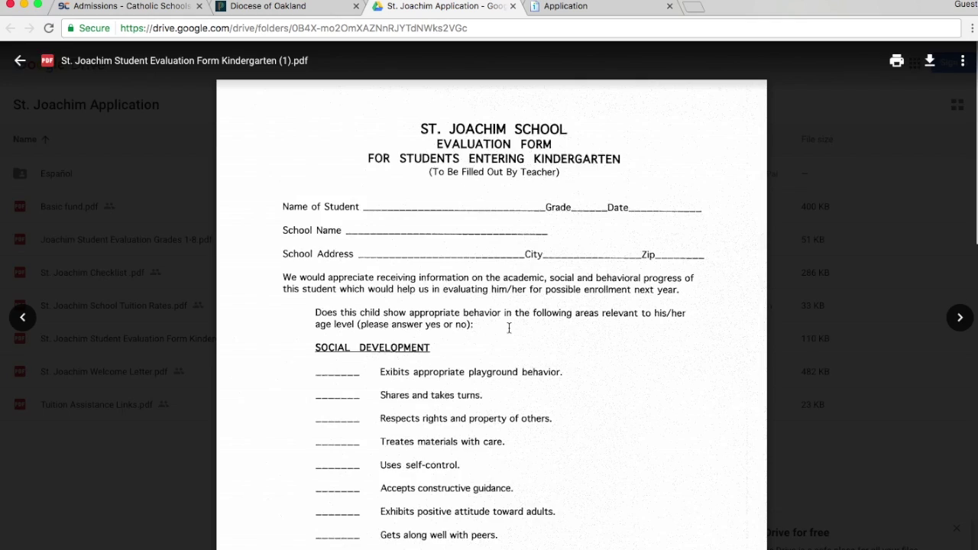
{"action": "key", "text": "Escape"}
Return to the application and move through Family Information to the Document Upload page
{"action": "left_click", "coordinate": [290, 9]}
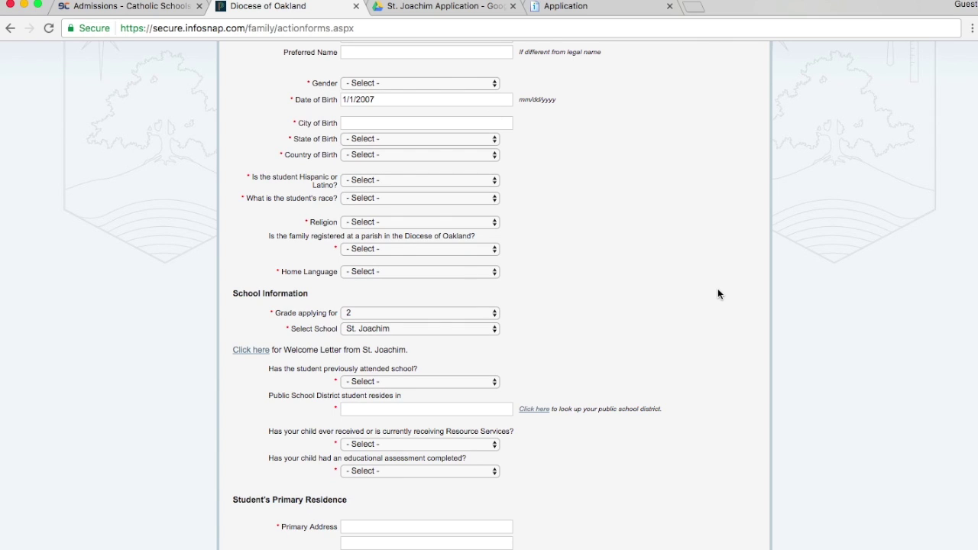
{"action": "scroll", "coordinate": [718, 290], "scroll_direction": "down", "scroll_amount": 3}
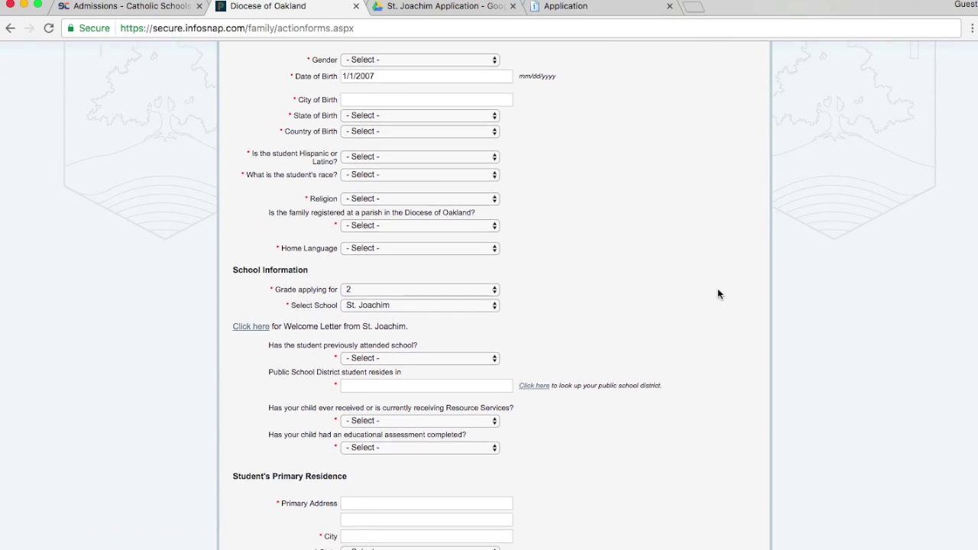
{"action": "scroll", "coordinate": [717, 290], "scroll_direction": "up", "scroll_amount": 7}
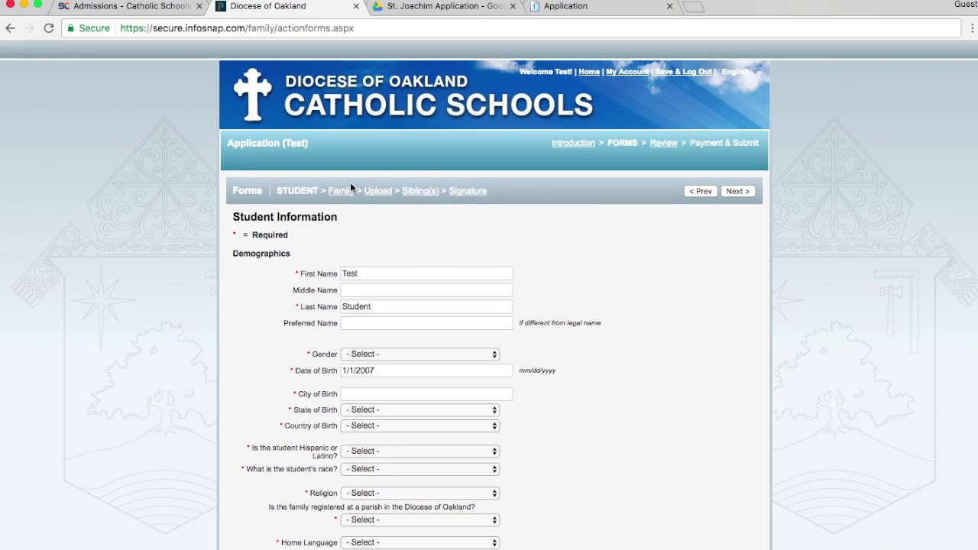
{"action": "left_click", "coordinate": [341, 191]}
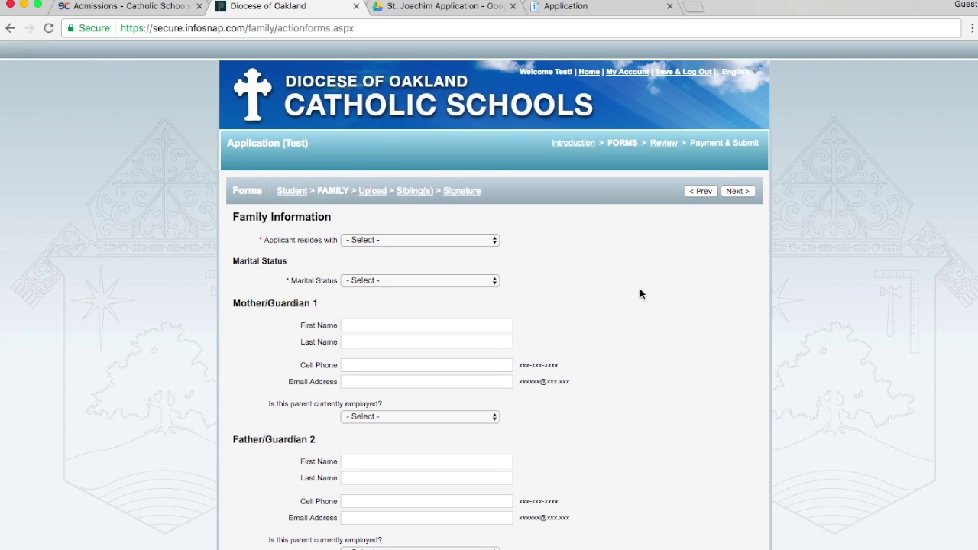
{"action": "scroll", "coordinate": [640, 290], "scroll_direction": "down", "scroll_amount": 1}
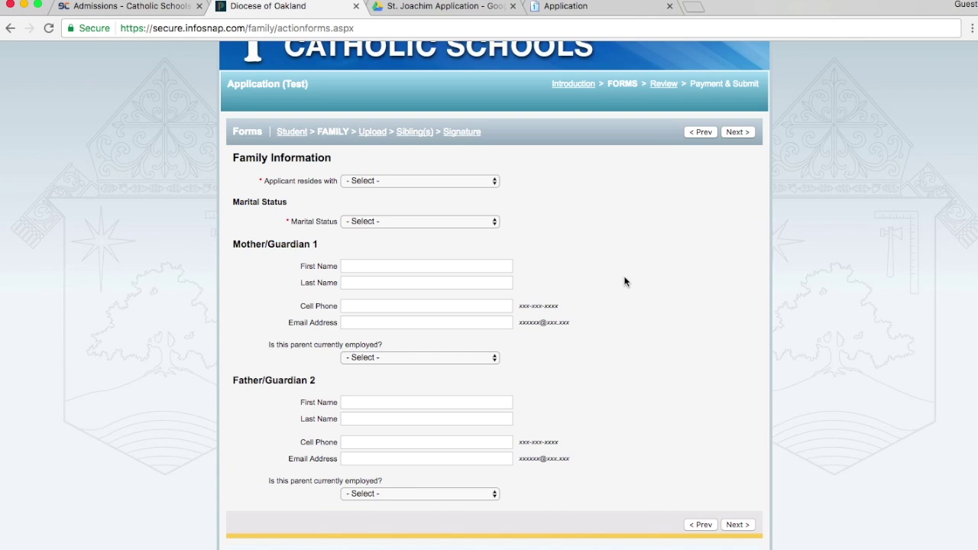
{"action": "left_click", "coordinate": [378, 133]}
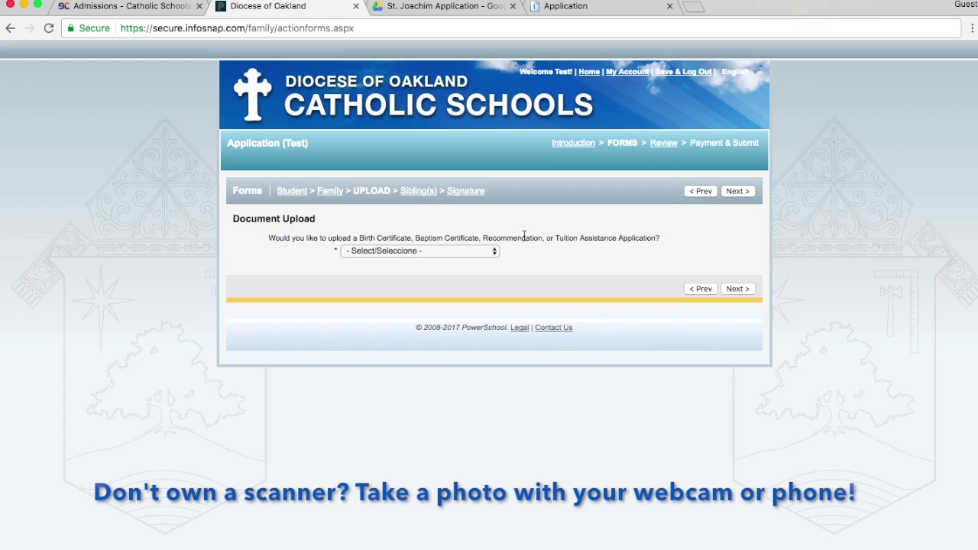
Answer Yes to uploading documents, then move on to the Sibling(s) page
{"action": "left_click", "coordinate": [431, 253]}
{"action": "left_click", "coordinate": [428, 263]}
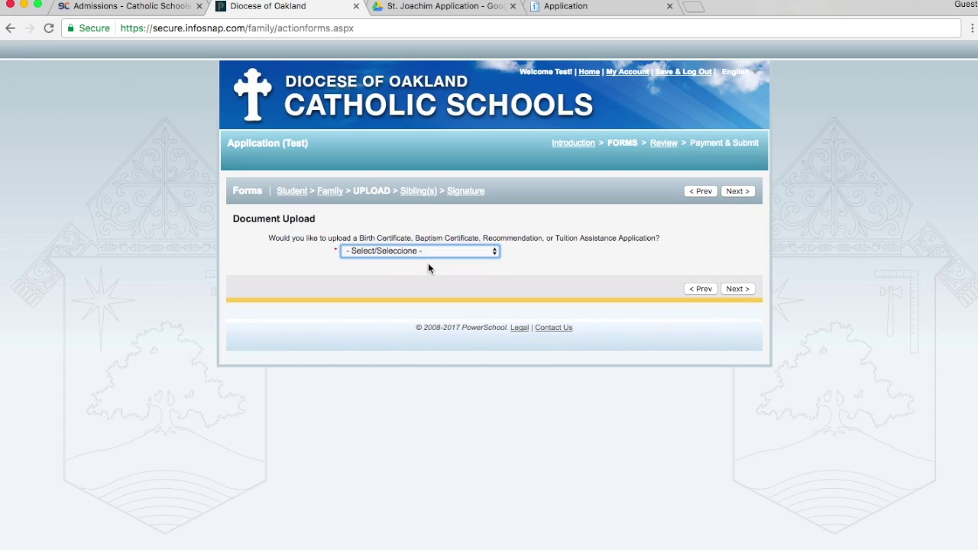
{"action": "scroll", "coordinate": [651, 328], "scroll_direction": "down", "scroll_amount": 2}
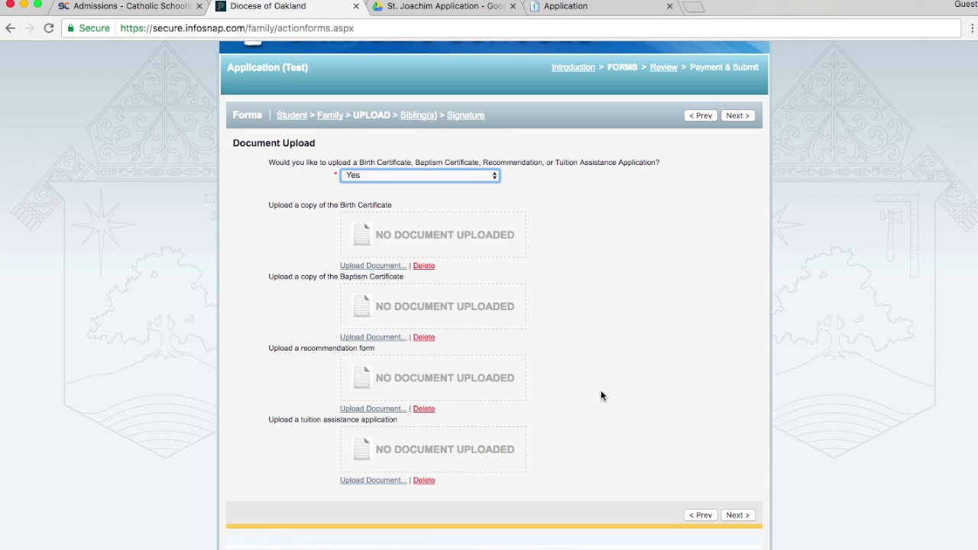
{"action": "left_click", "coordinate": [417, 116]}
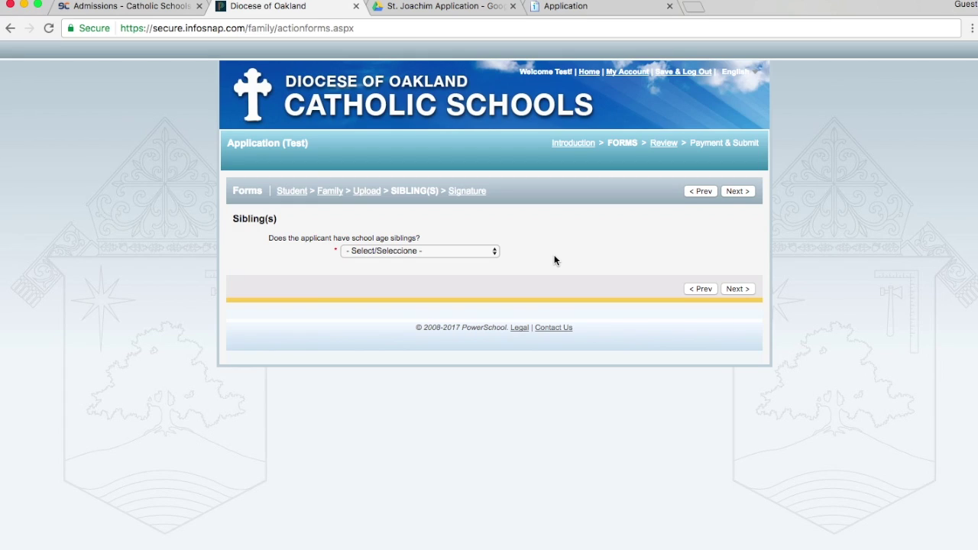
Go through the Electronic Signature page to the Review page listing missing required fields
{"action": "left_click", "coordinate": [468, 191]}
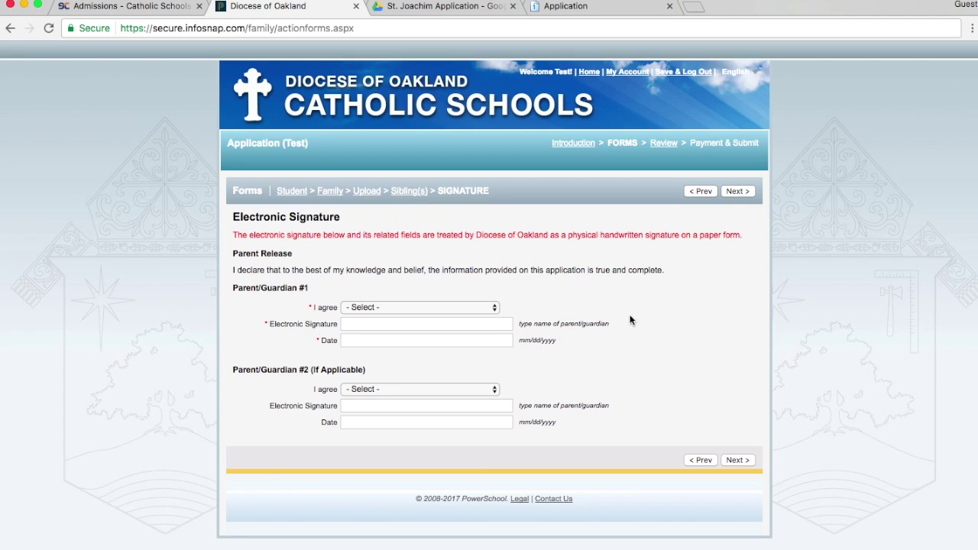
{"action": "left_click", "coordinate": [666, 145]}
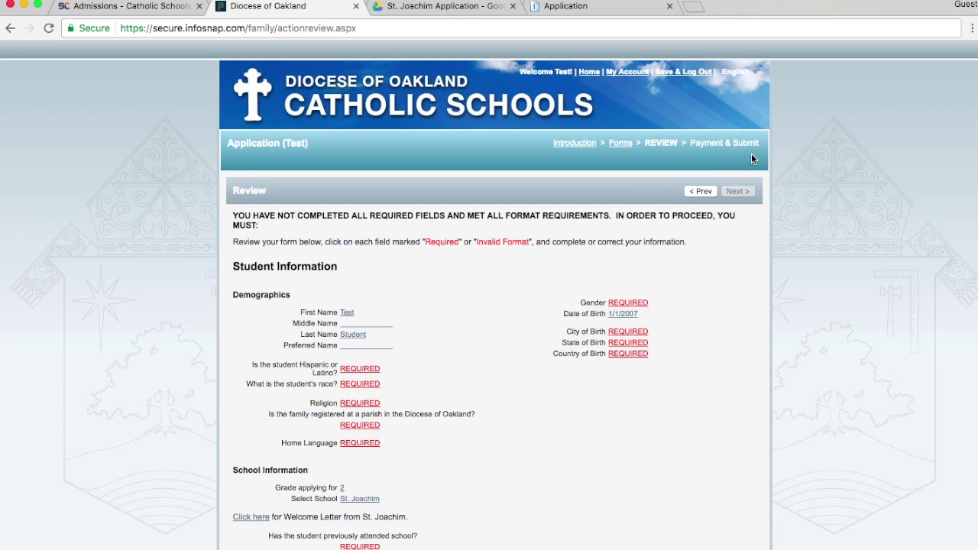
Pay the $50.00 St. Joachim Testing Fee by Check, switching from Credit Card
{"action": "left_click", "coordinate": [612, 11]}
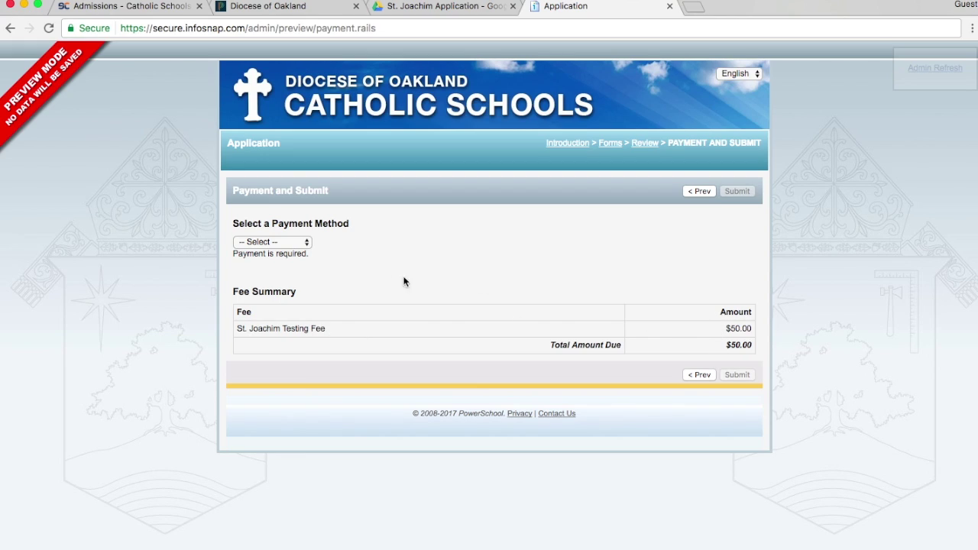
{"action": "left_click", "coordinate": [298, 241]}
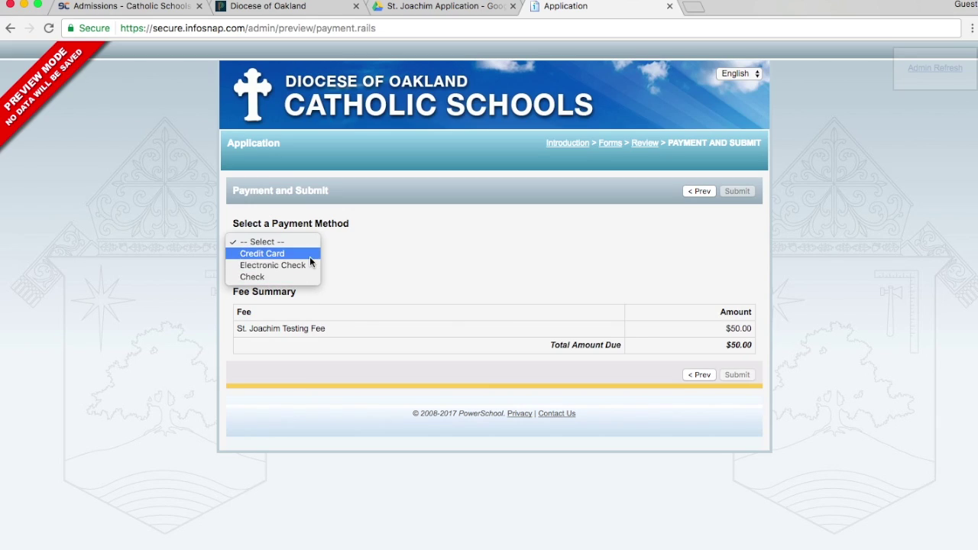
{"action": "left_click", "coordinate": [309, 254]}
{"action": "scroll", "coordinate": [495, 299], "scroll_direction": "down", "scroll_amount": 3}
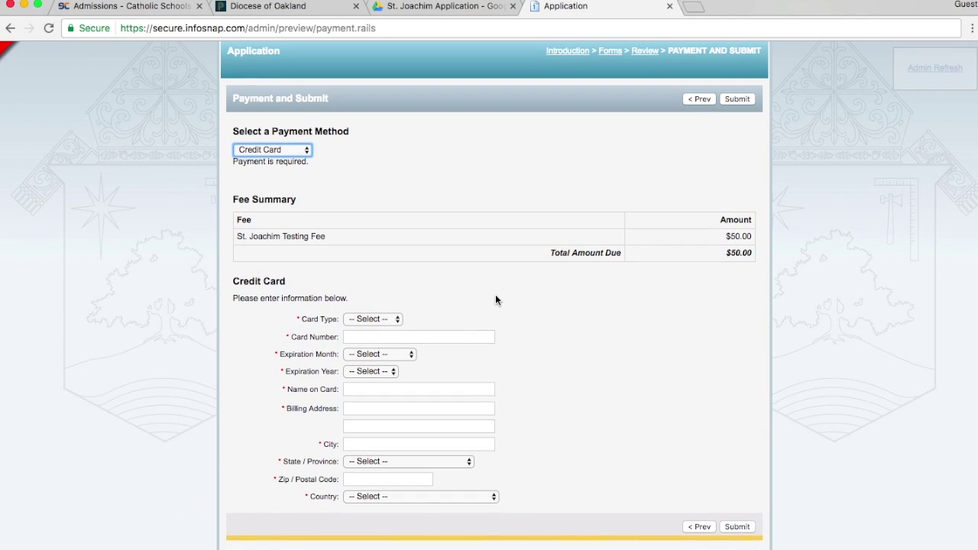
{"action": "left_click", "coordinate": [290, 151]}
{"action": "left_click", "coordinate": [299, 174]}
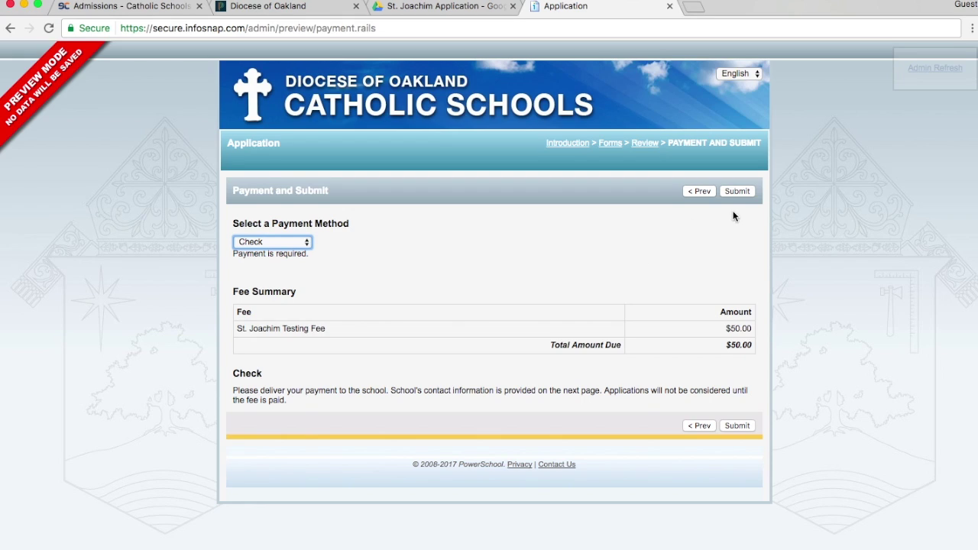
Submit the application, send a five-star experience rating, and return to the family home page
{"action": "left_click", "coordinate": [747, 194]}
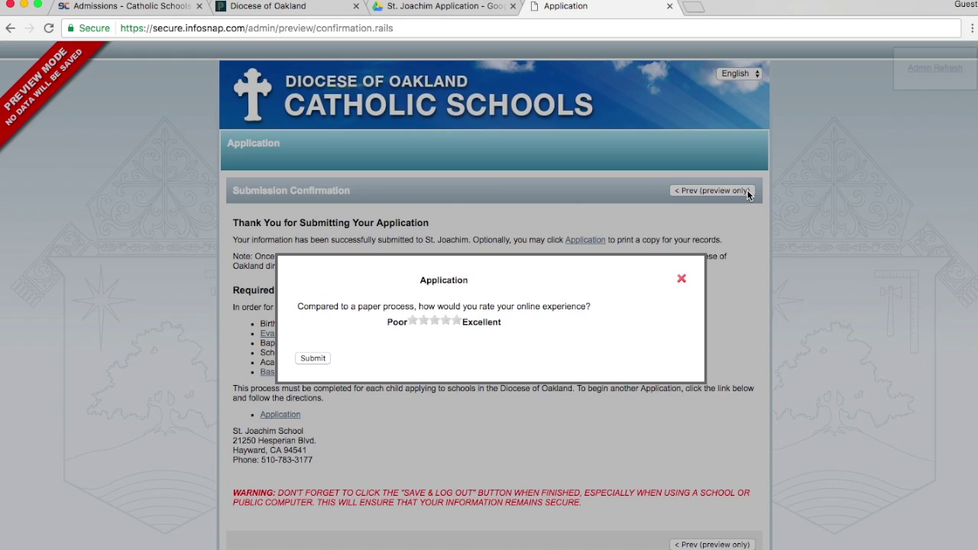
{"action": "left_click", "coordinate": [457, 321]}
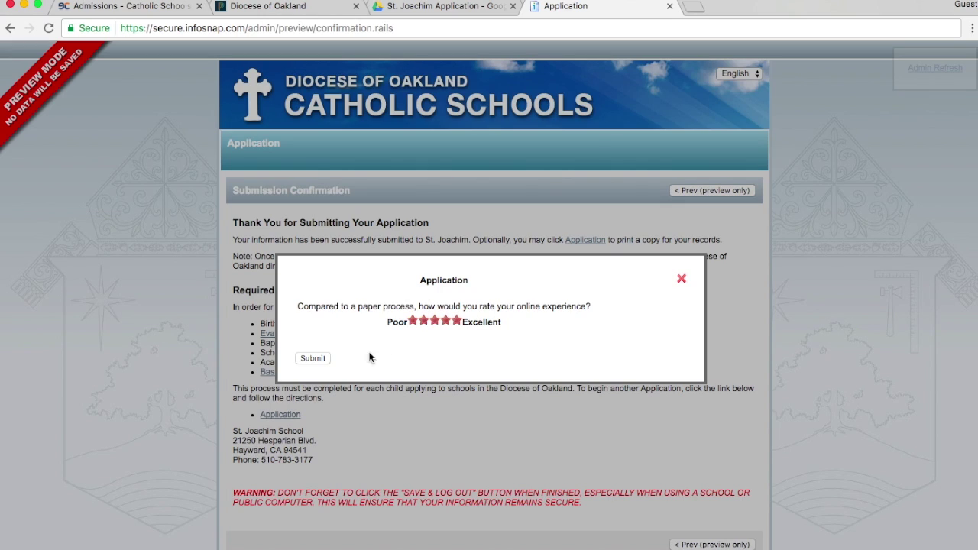
{"action": "left_click", "coordinate": [314, 358]}
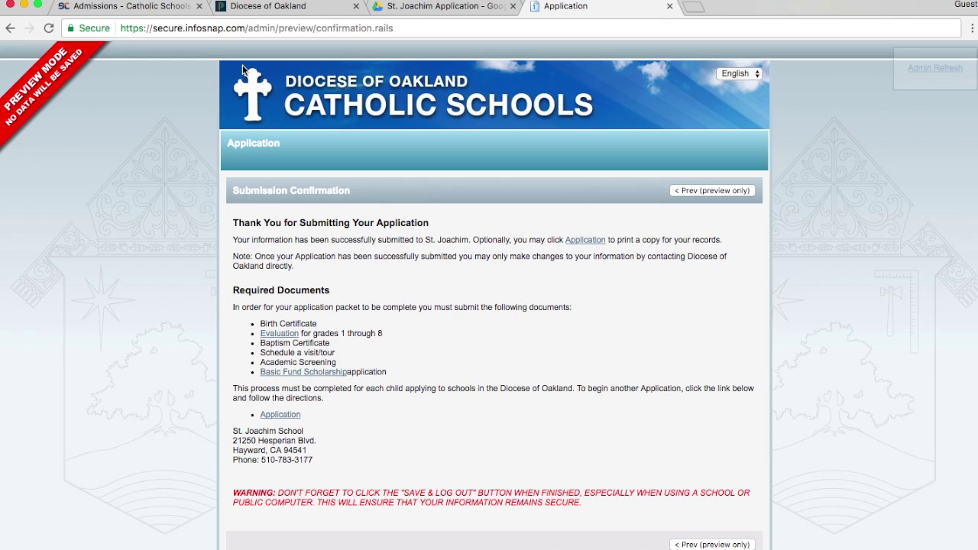
{"action": "left_click", "coordinate": [269, 8]}
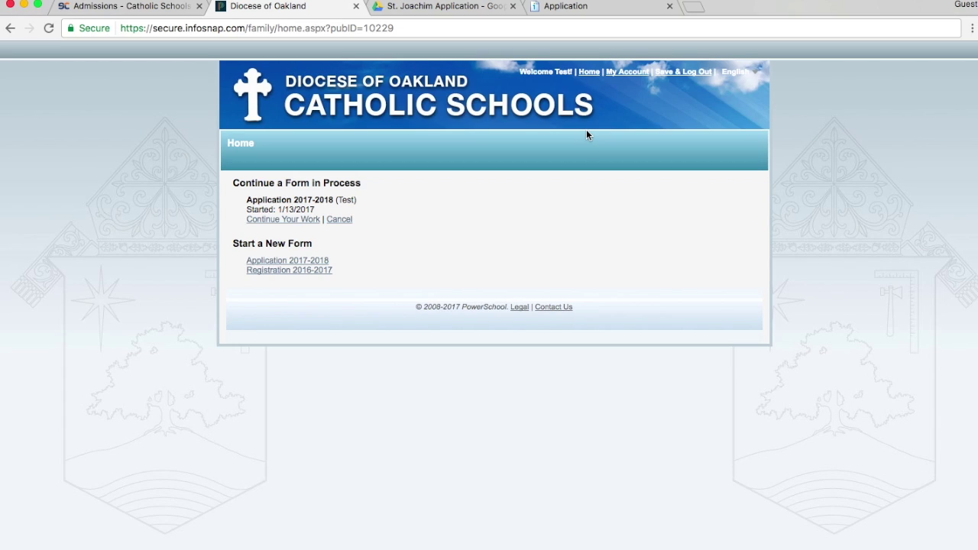
From the family home page, start a new Application 2017-2018 form and open the add-another-student fields
{"action": "left_click", "coordinate": [593, 73]}
{"action": "left_click", "coordinate": [304, 262]}
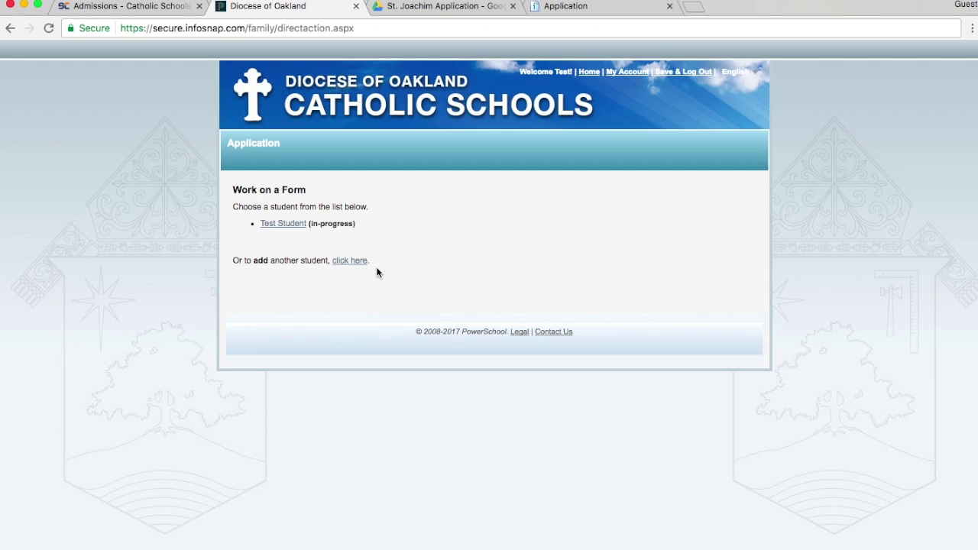
{"action": "left_click", "coordinate": [346, 261]}
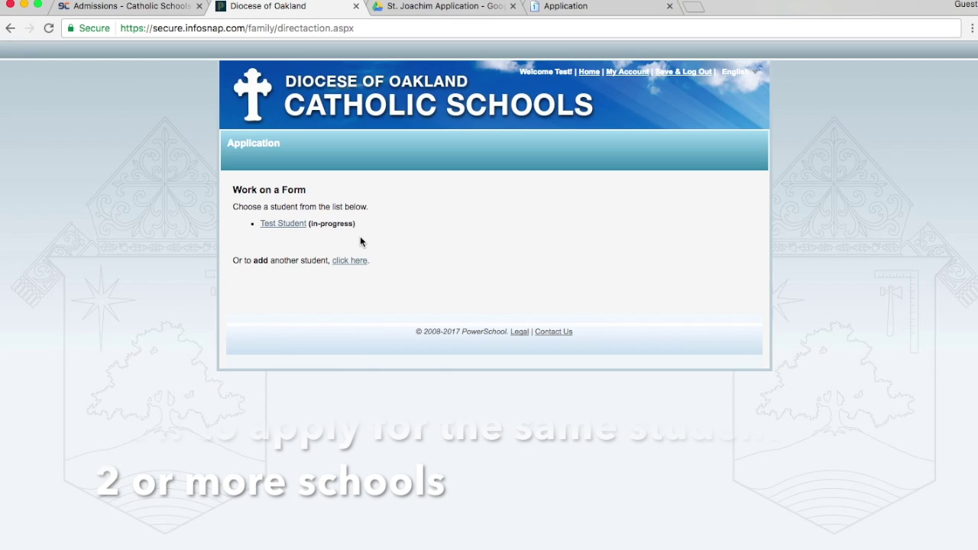
{"action": "left_click", "coordinate": [348, 260]}
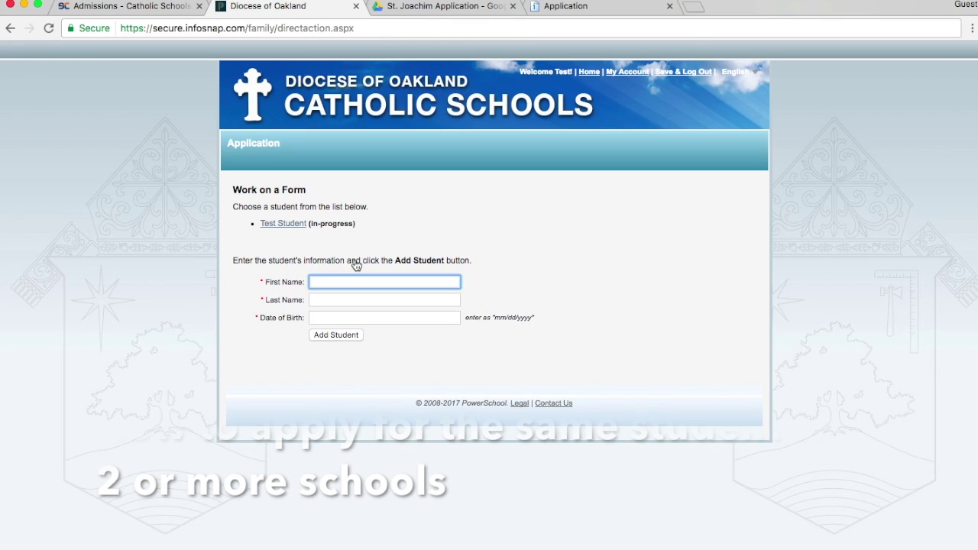
Enter the new student's first and last name and birth date 1/1/2007, then add the student
{"action": "type", "text": "Test A"}
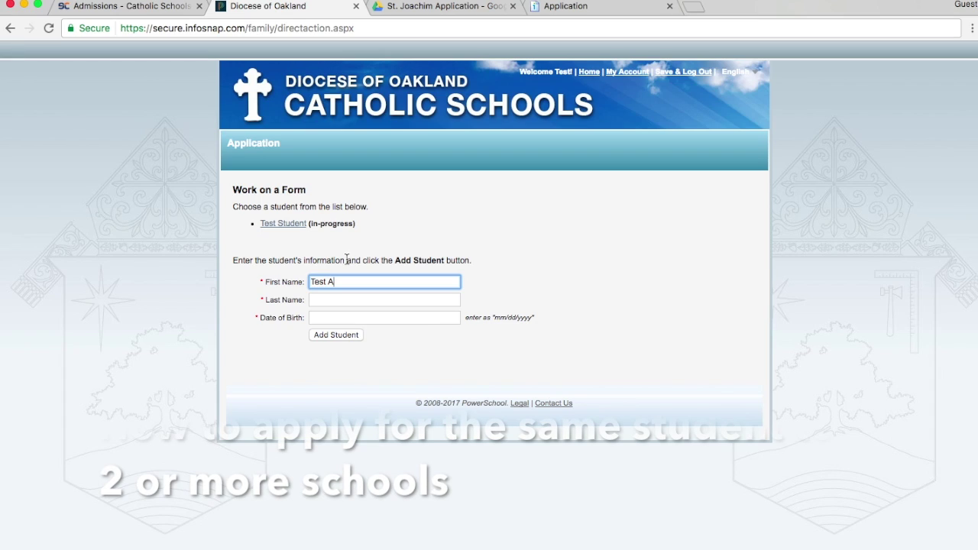
{"action": "left_click", "coordinate": [334, 299]}
{"action": "type", "text": "Student"}
{"action": "left_click", "coordinate": [331, 321]}
{"action": "type", "text": "1/1/2007"}
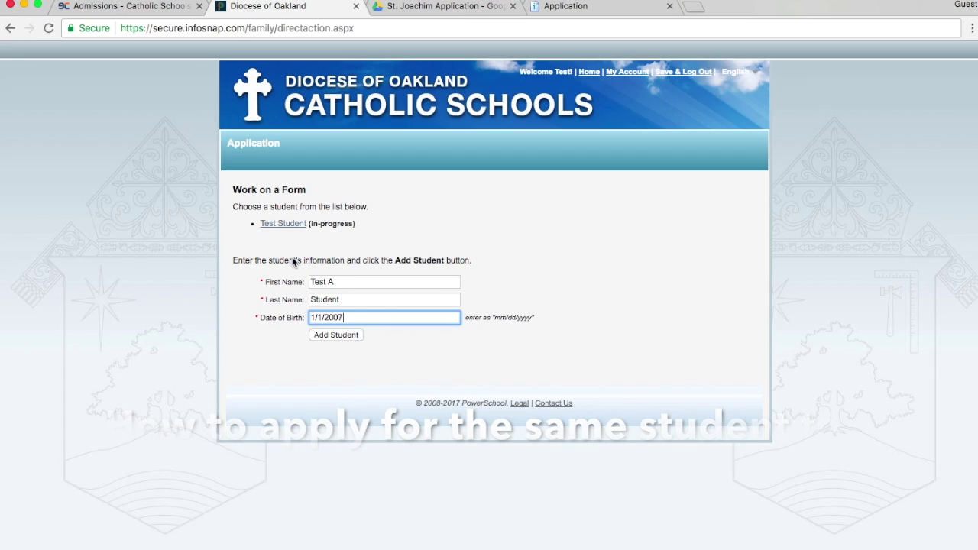
{"action": "left_click", "coordinate": [351, 337]}
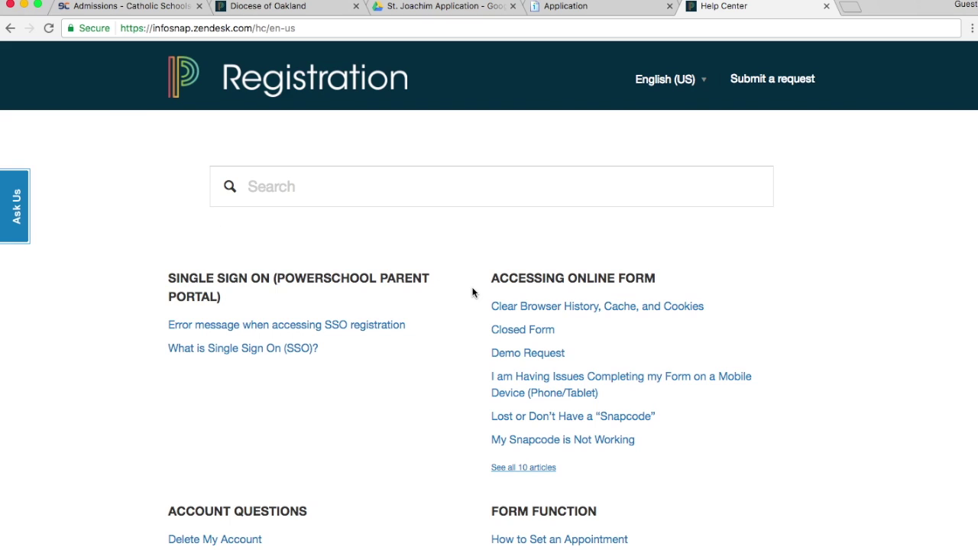
{"action": "scroll", "coordinate": [473, 292], "scroll_direction": "down", "scroll_amount": 3}
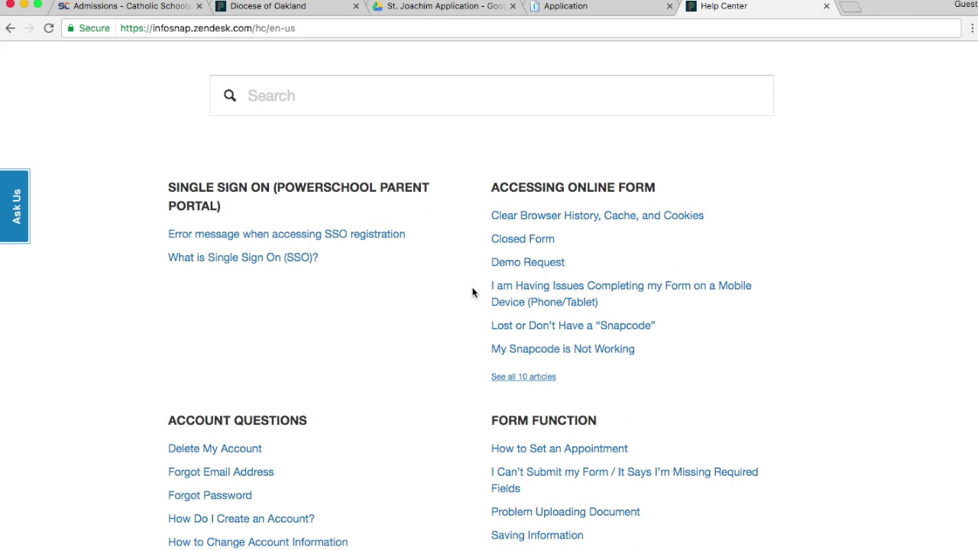
{"action": "scroll", "coordinate": [472, 292], "scroll_direction": "up", "scroll_amount": 3}
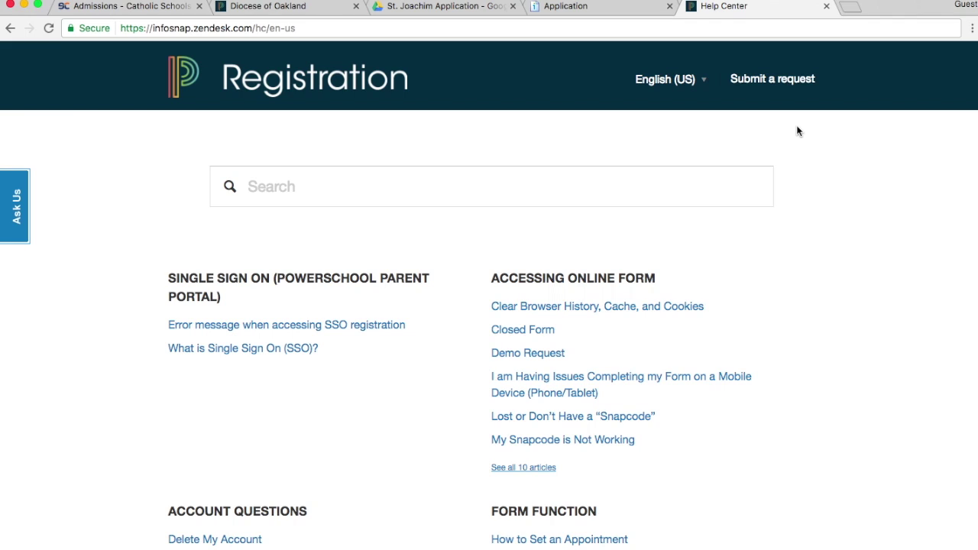